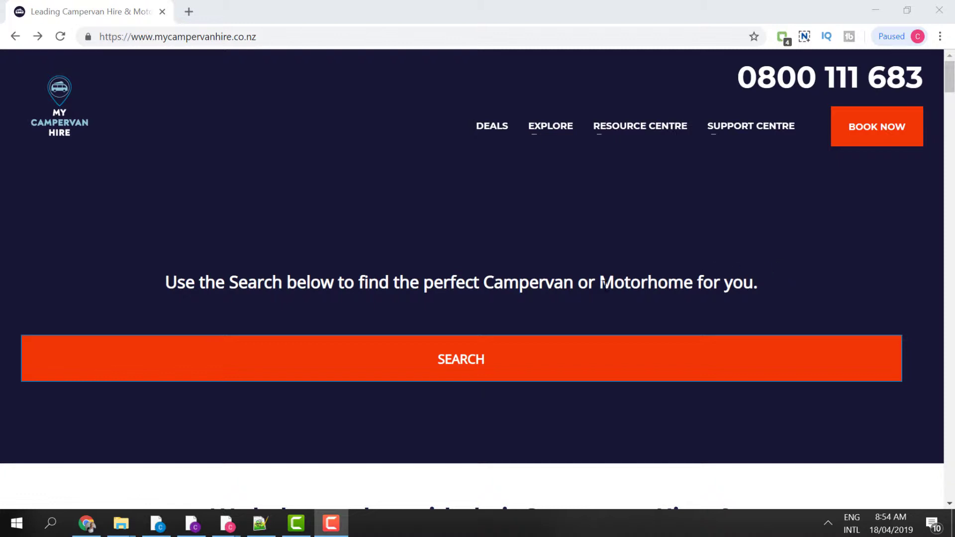
- Open the campervan hire lead form from the homepage search and begin with 'Lets start!'
click(496, 356)
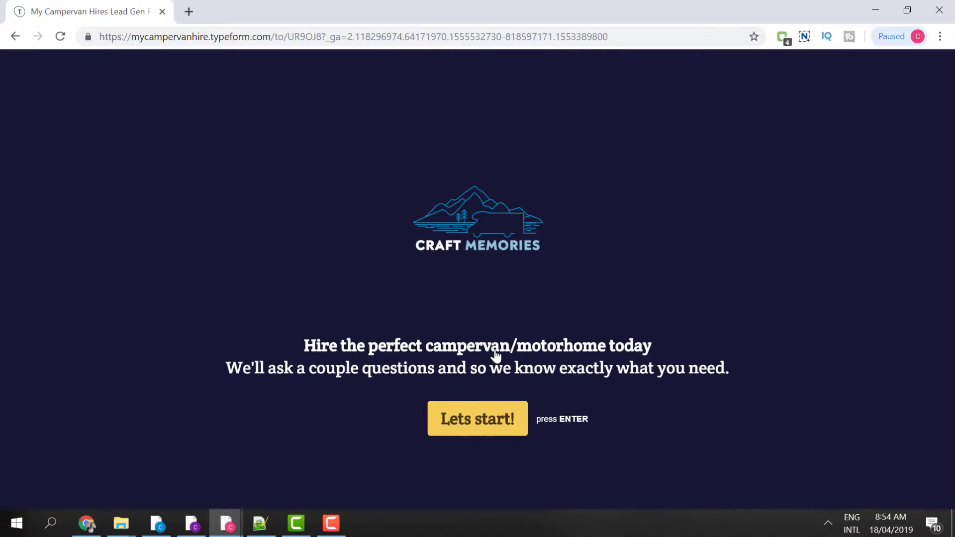
click(486, 417)
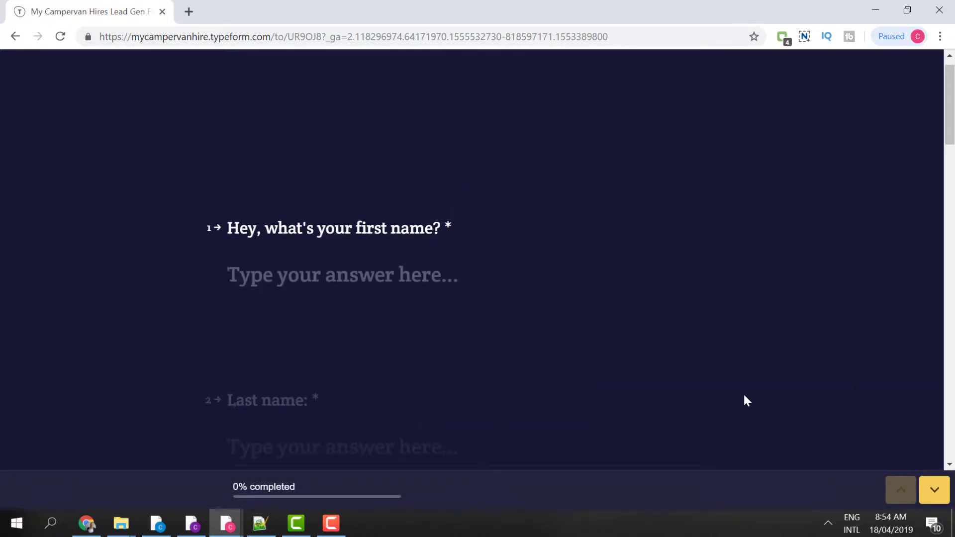
key(Return)
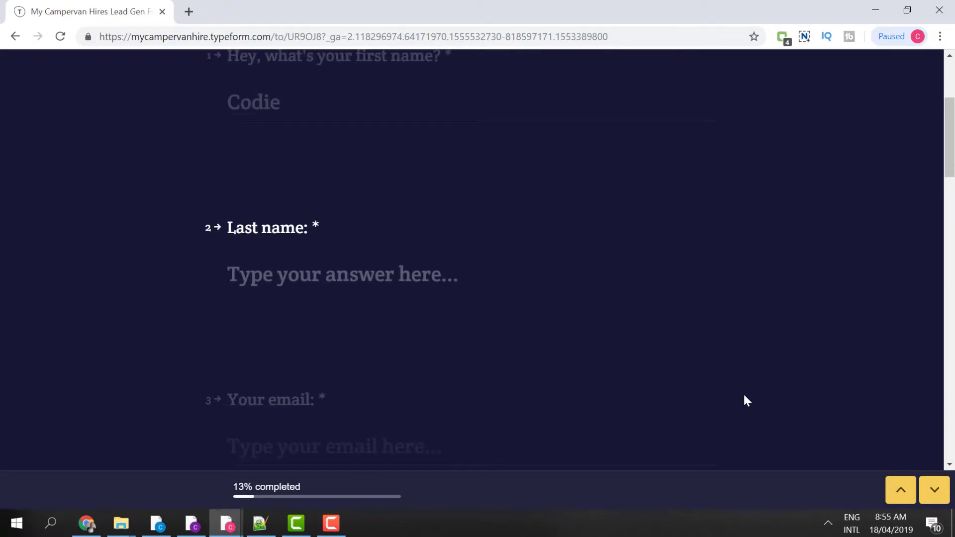
key(Return)
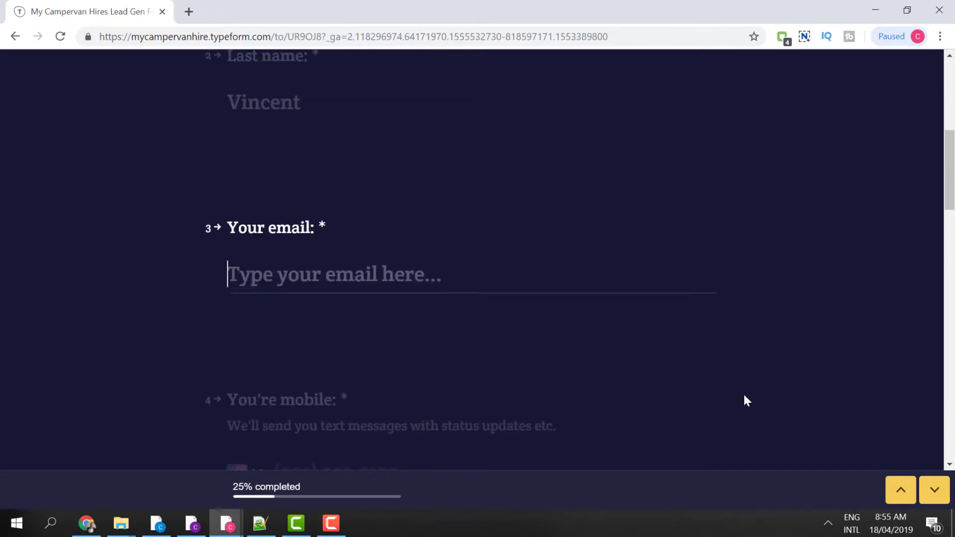
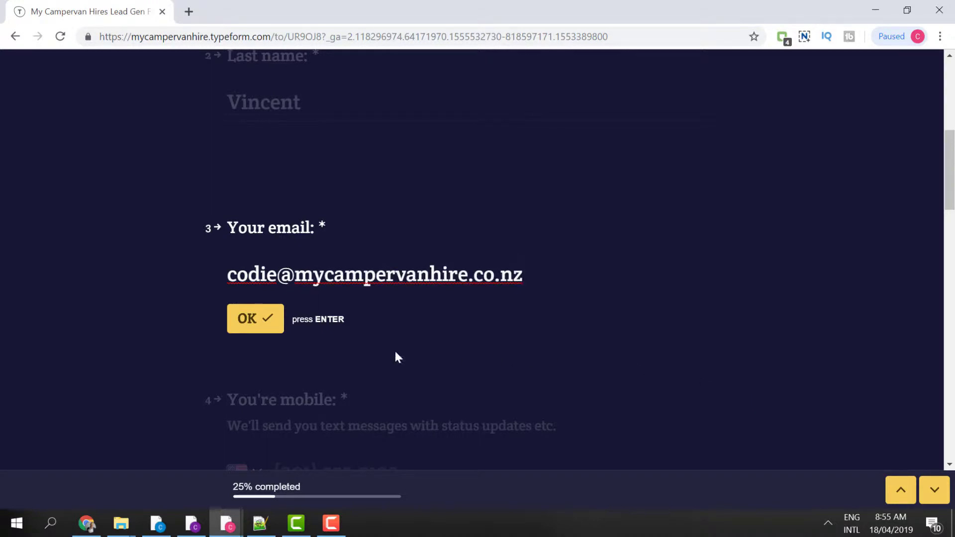
click(240, 330)
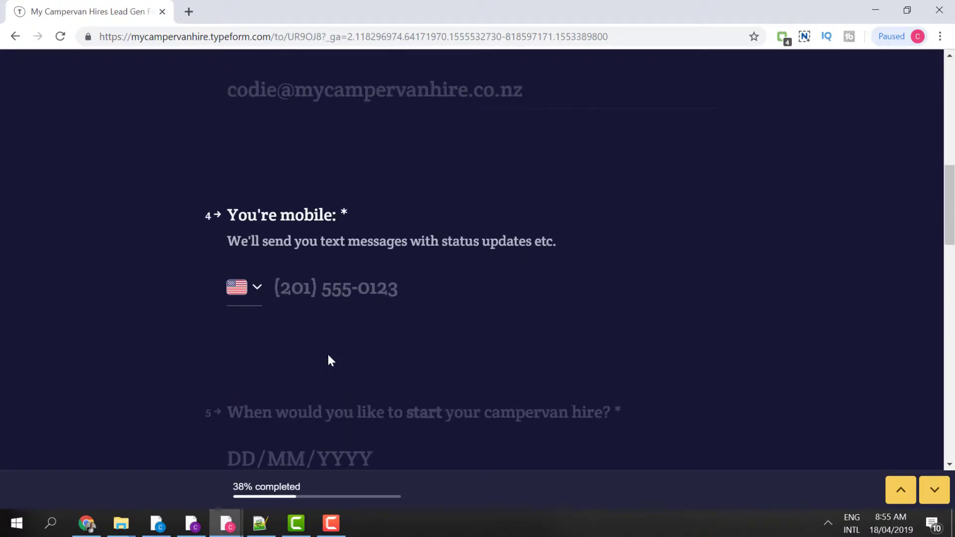
- Set the phone country to New Zealand and submit the mobile number
click(243, 298)
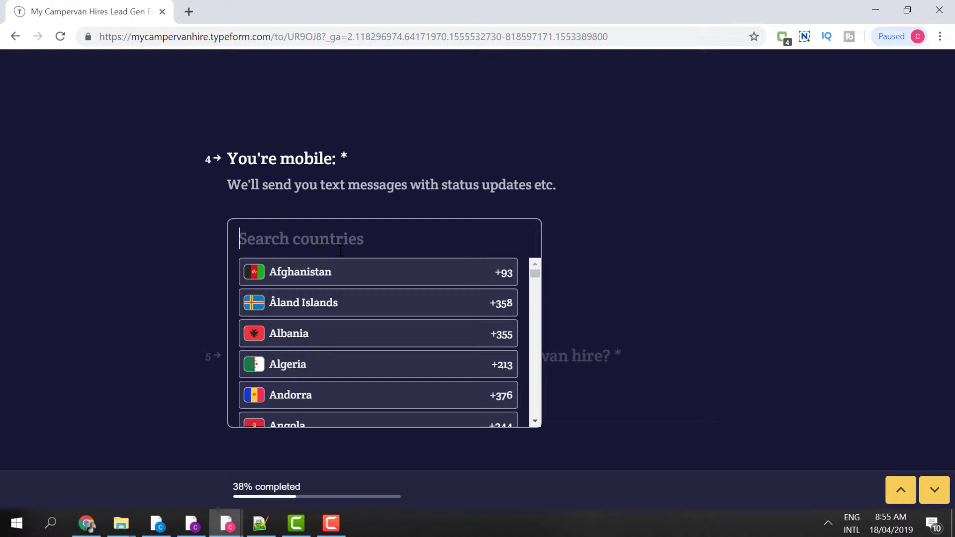
text(new z)
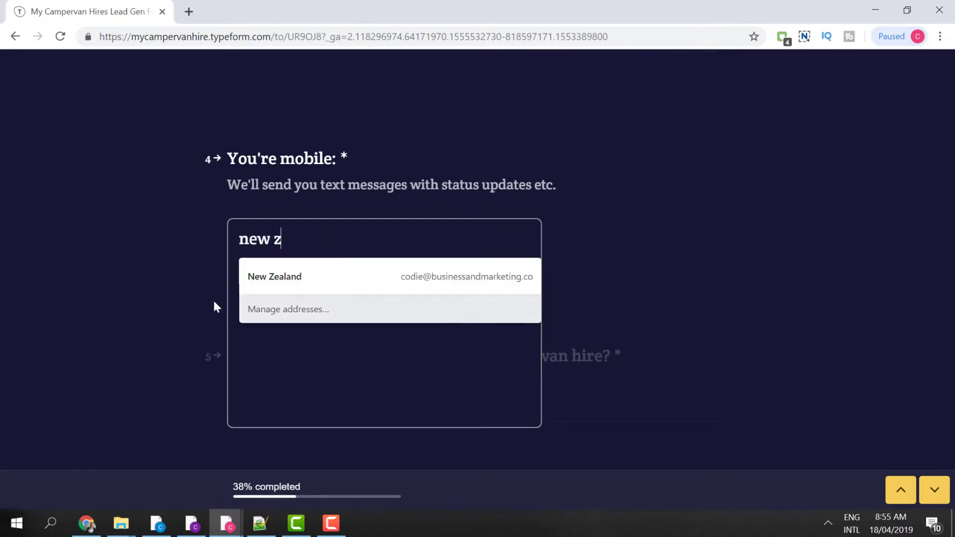
click(234, 297)
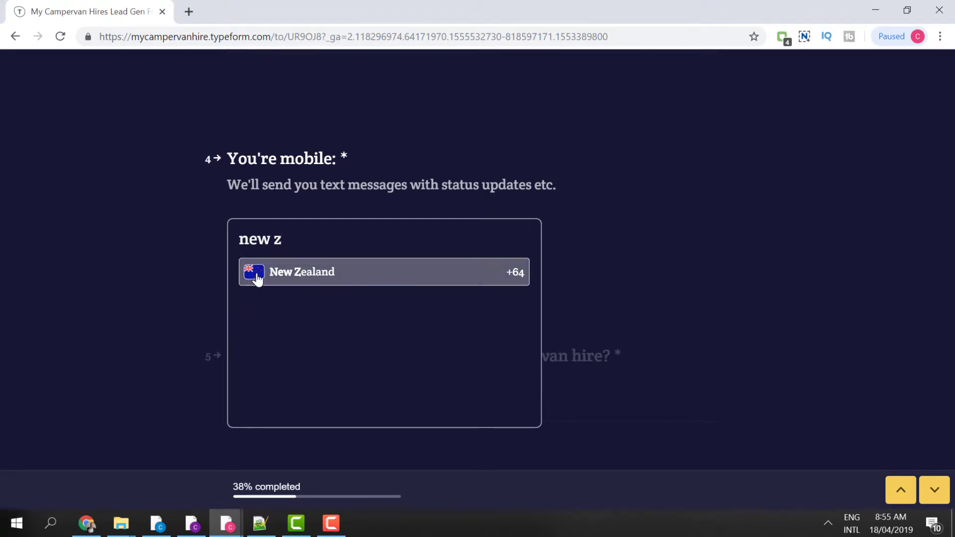
key(Return)
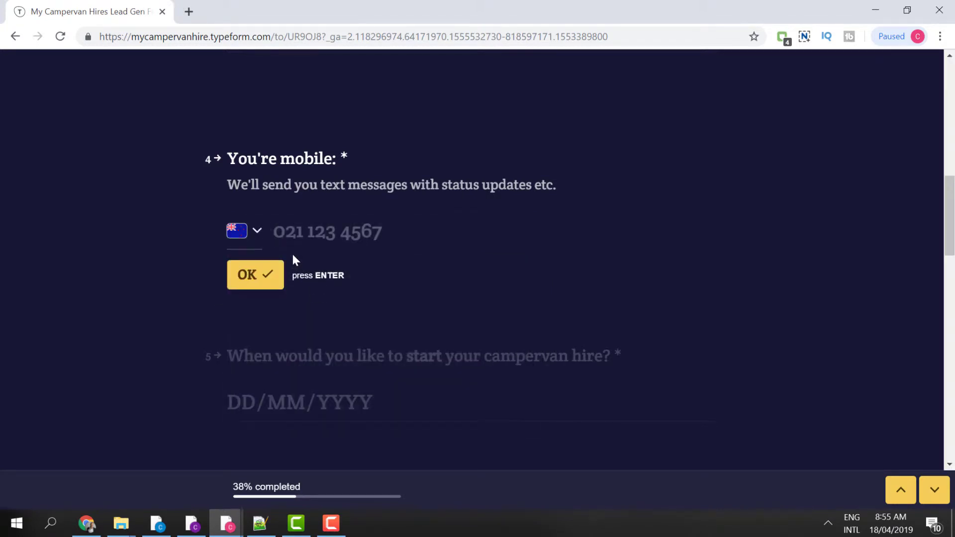
key(ctrl+v)
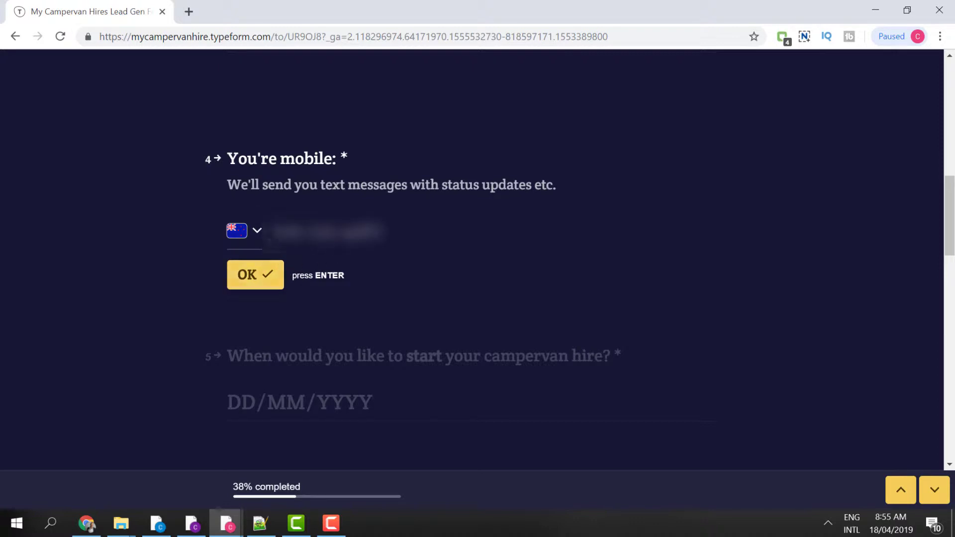
key(ctrl+a)
key(BackSpace)
text(021)
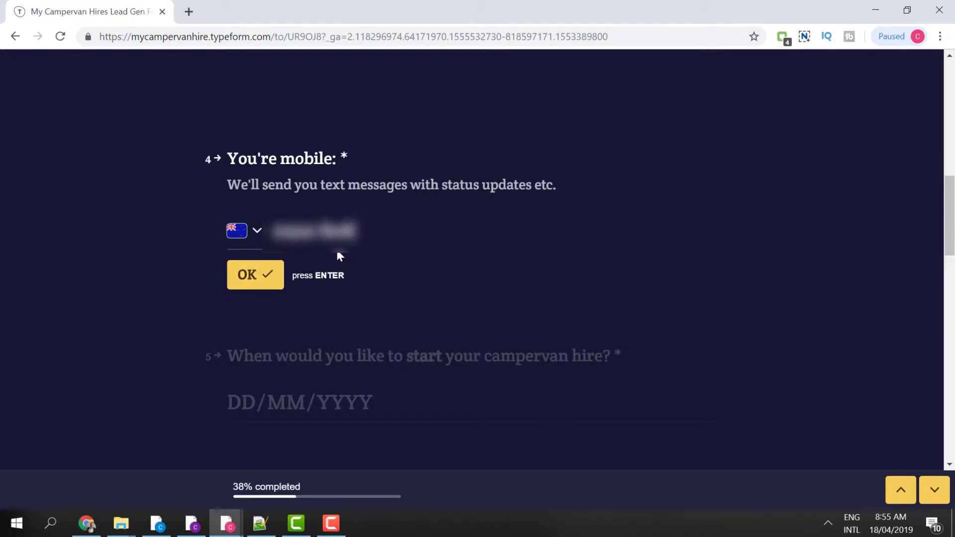
text( 123)
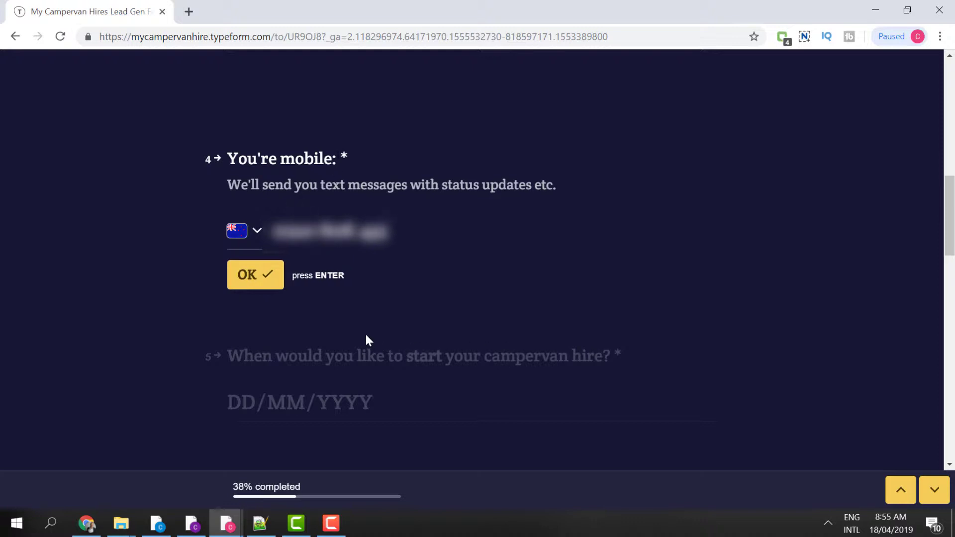
click(261, 277)
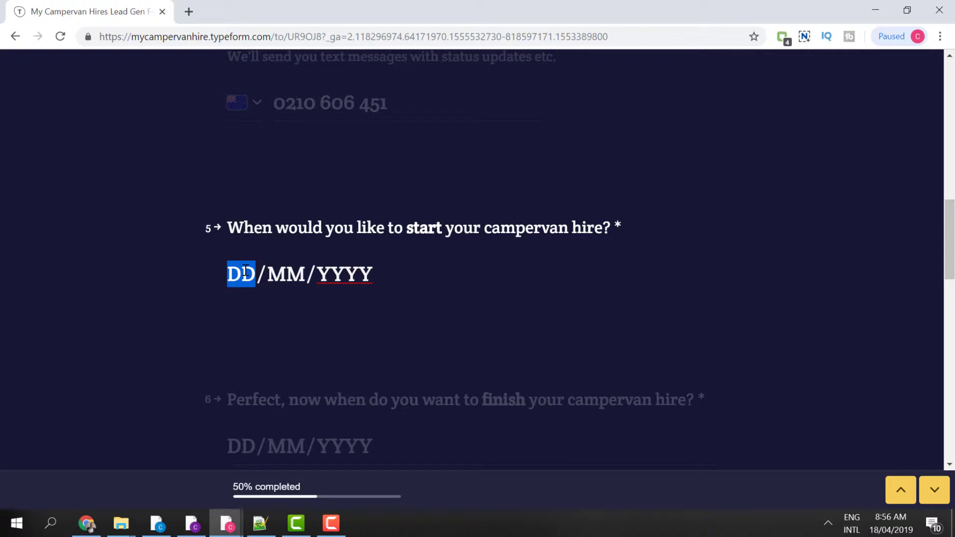
- Enter hire start date 20/05/2019 and finish date 28/05/2019
text(20/)
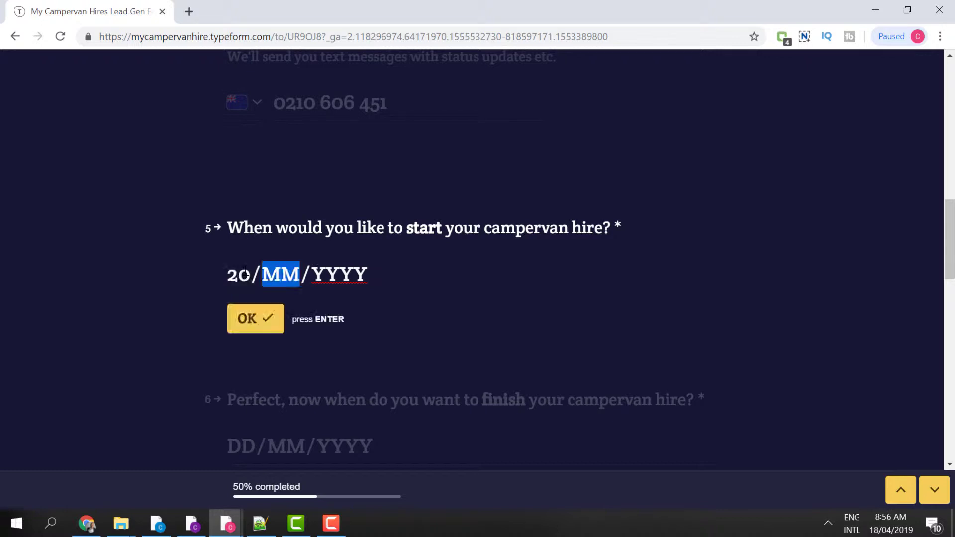
text(05/)
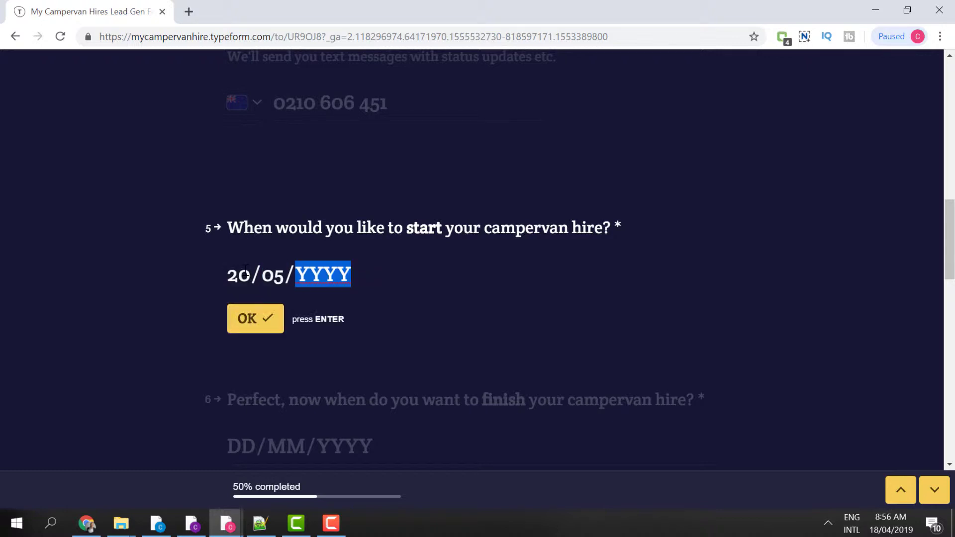
text(2019)
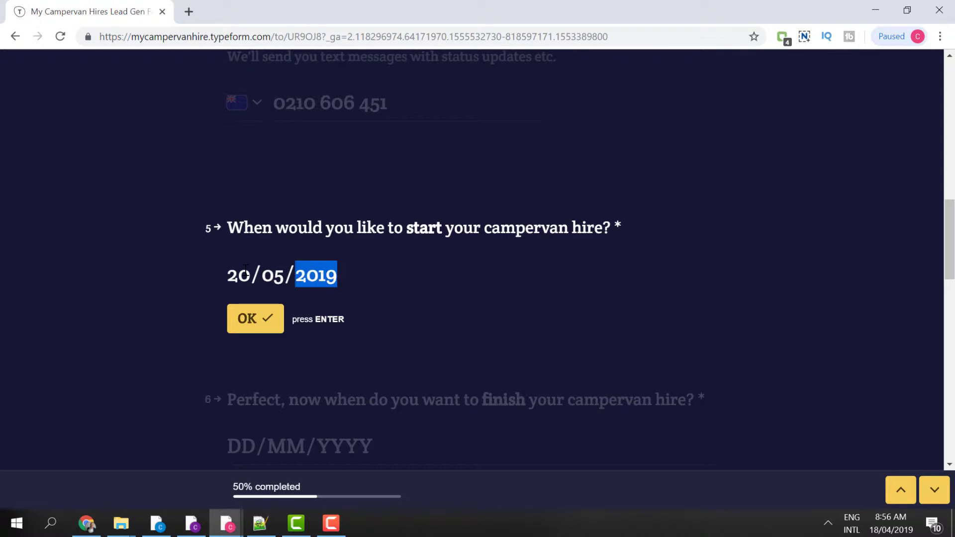
click(239, 329)
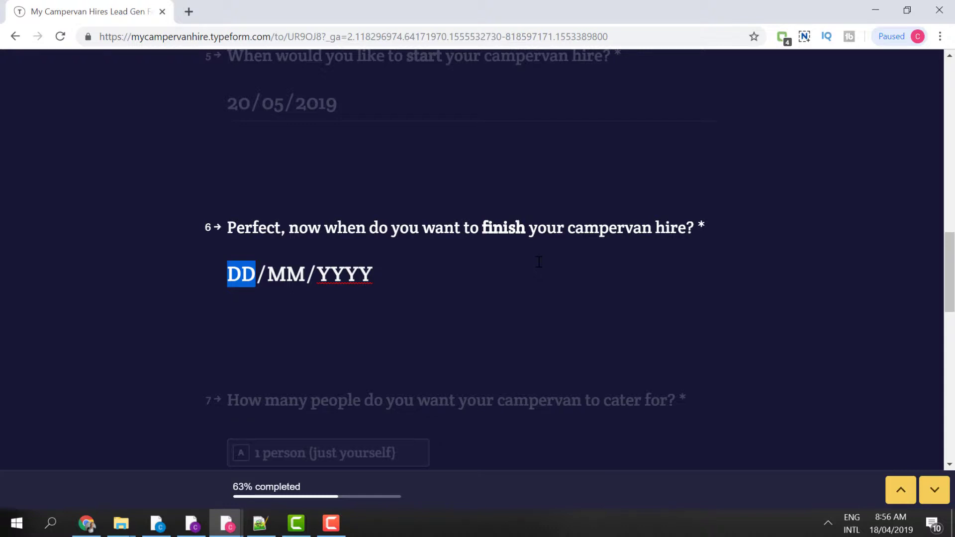
text(28/05/)
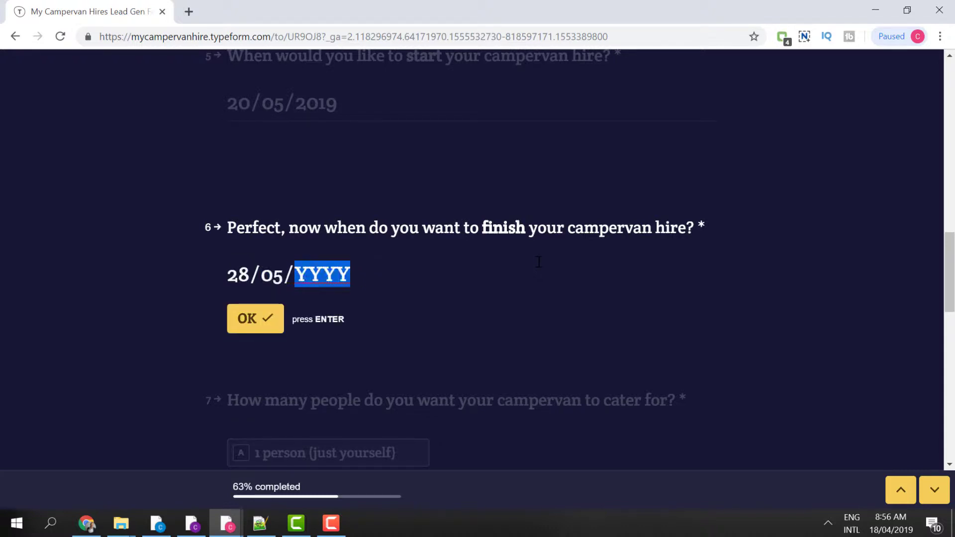
text(2019)
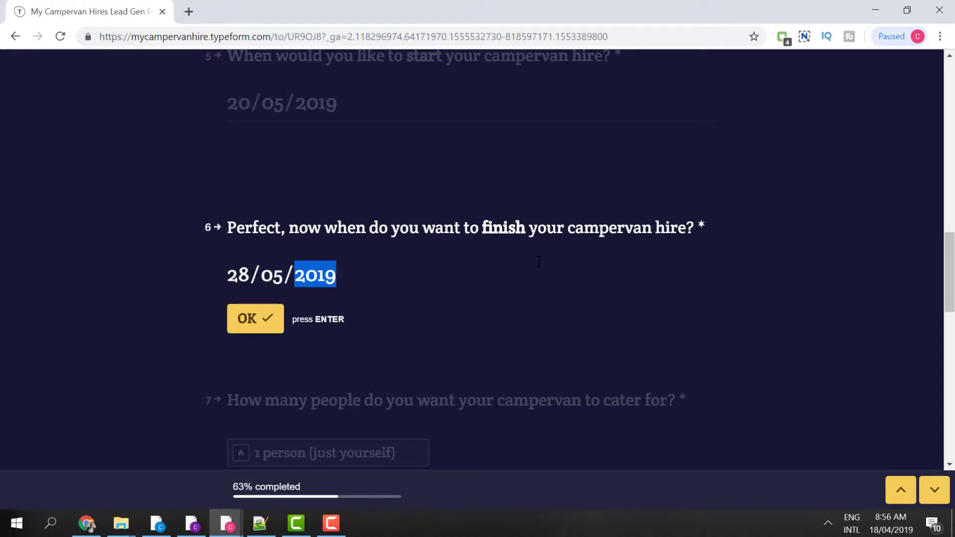
click(244, 321)
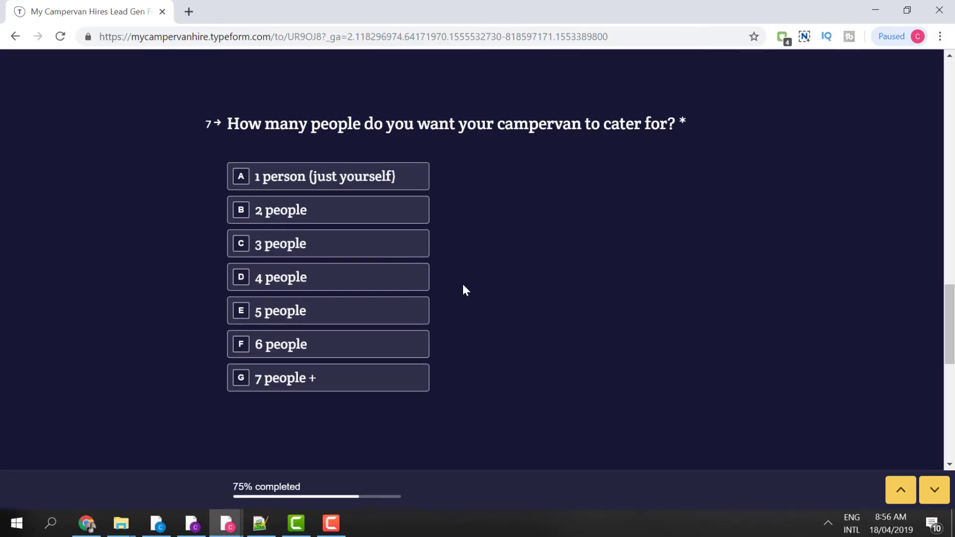
- Choose 4 people, South Island pickup in Queenstown, and No for same-location drop-off
click(410, 287)
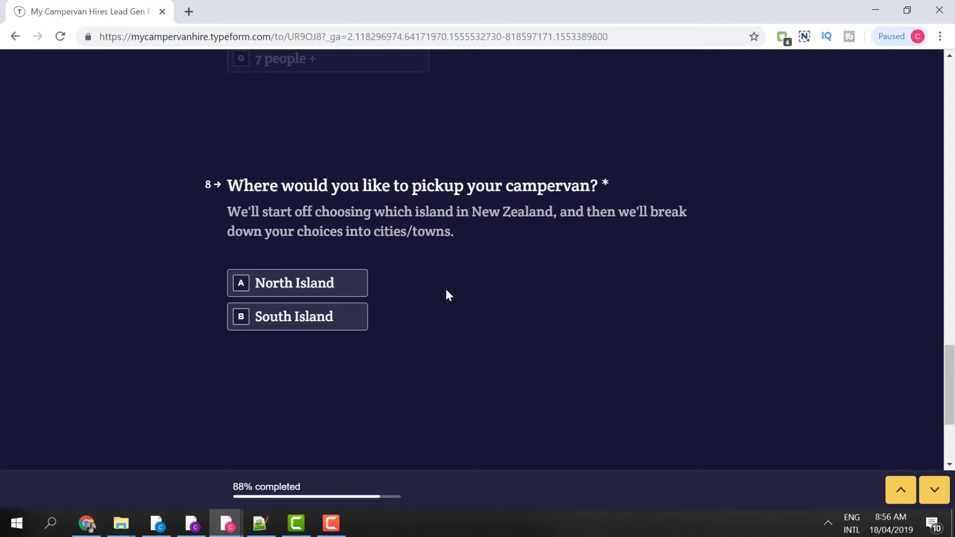
click(365, 327)
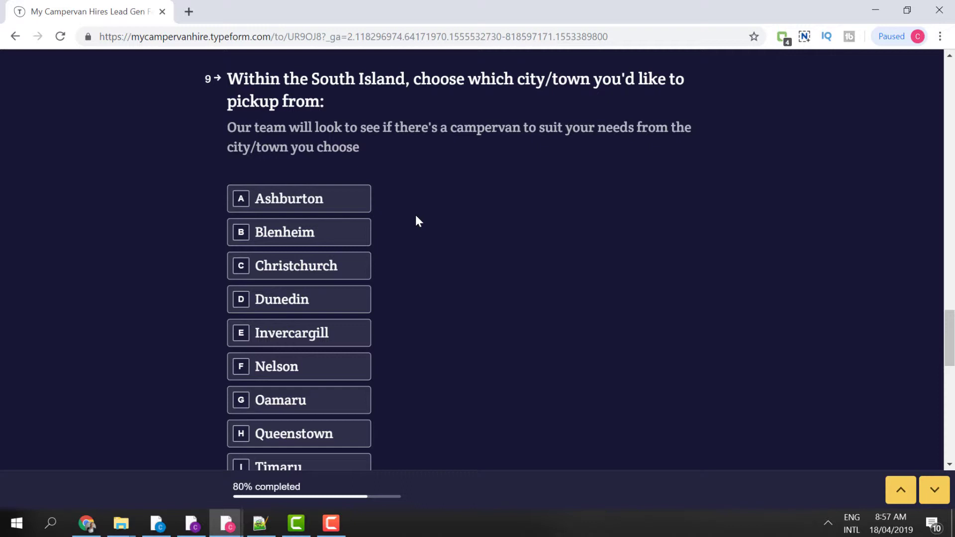
click(300, 438)
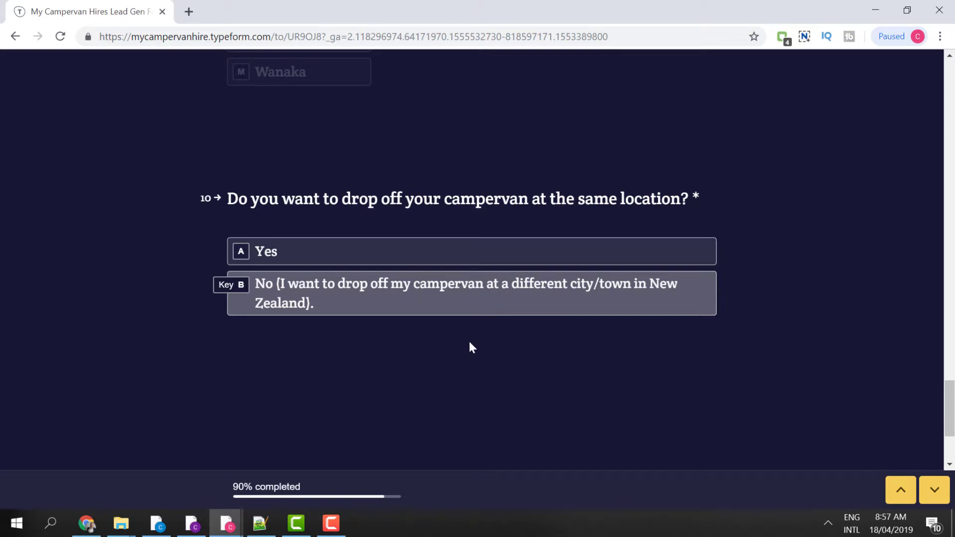
click(377, 300)
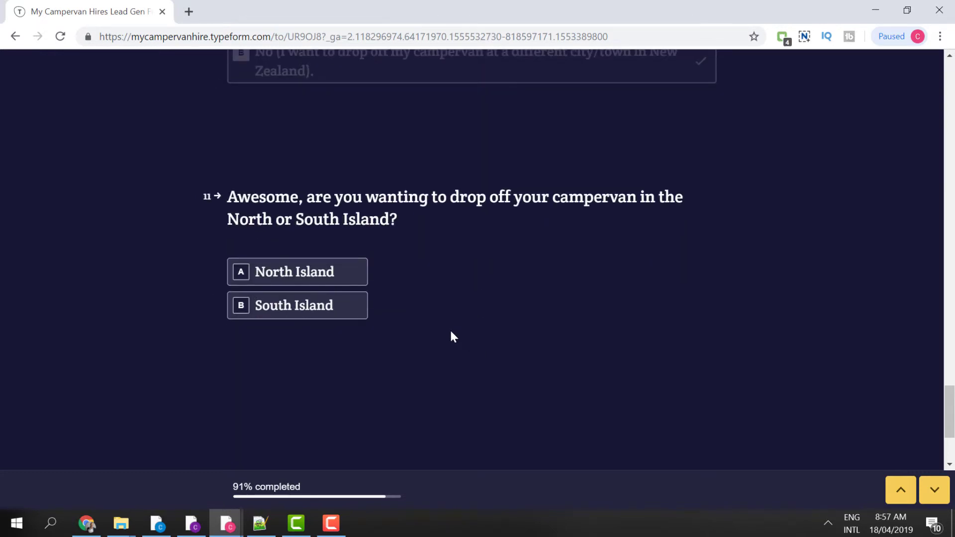
- Choose North Island, then Auckland, as the campervan drop-off location
click(341, 268)
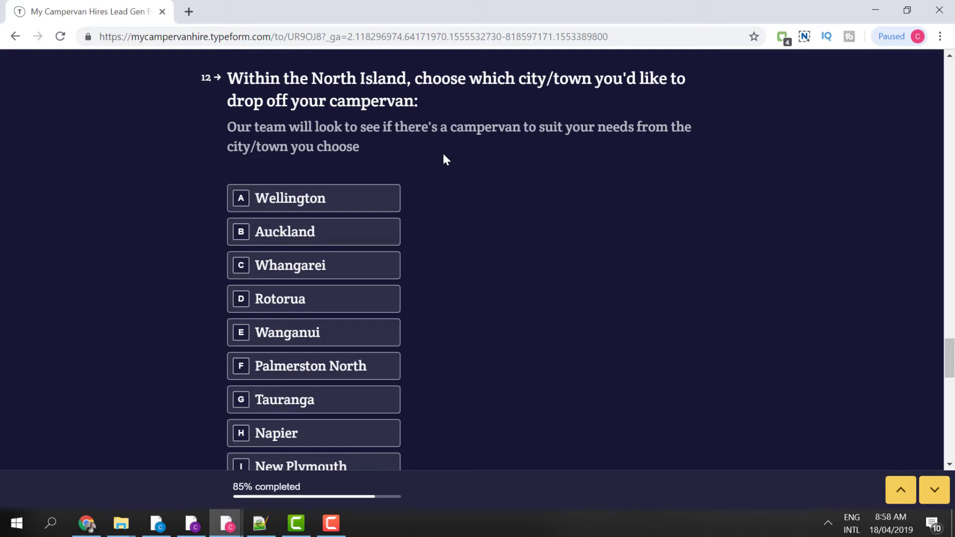
click(331, 236)
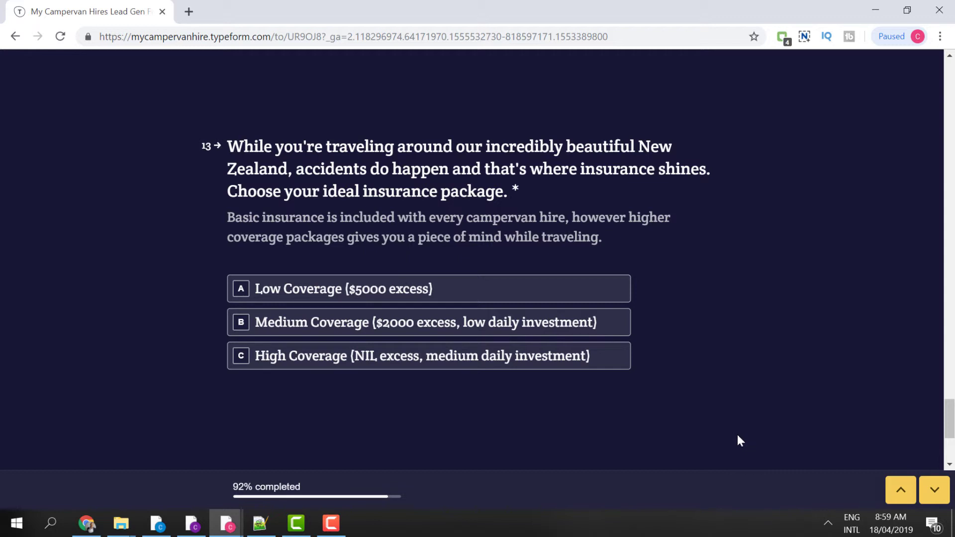
- Pick High Coverage (NIL excess) insurance and submit the completed form
click(543, 365)
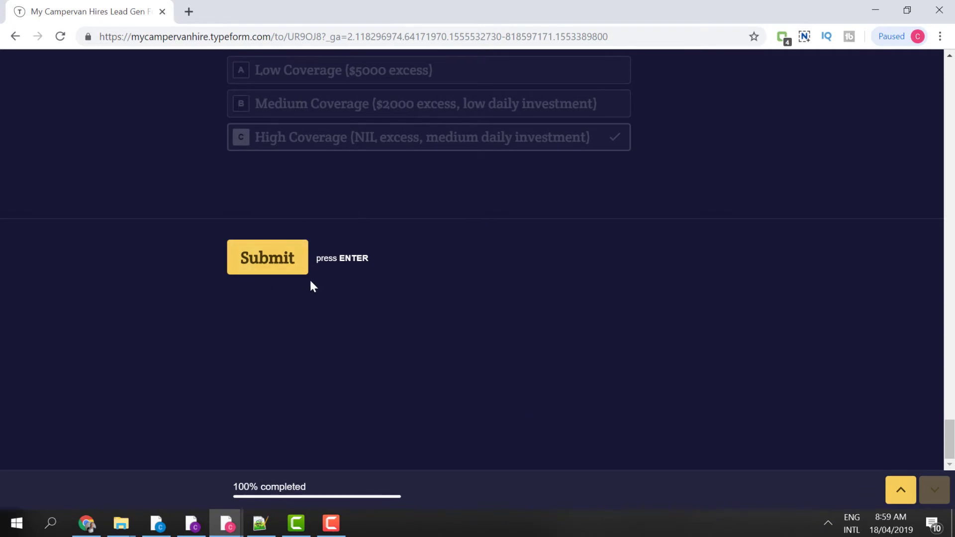
click(290, 271)
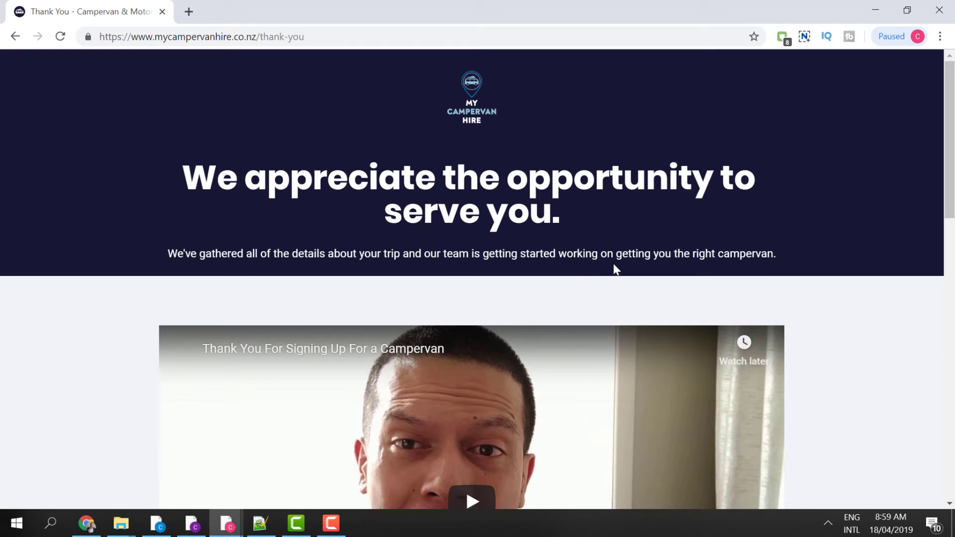
- Play the 'Thank You For Signing Up For a Campervan' video further down the thank-you page
scroll(837, 281, down, 3)
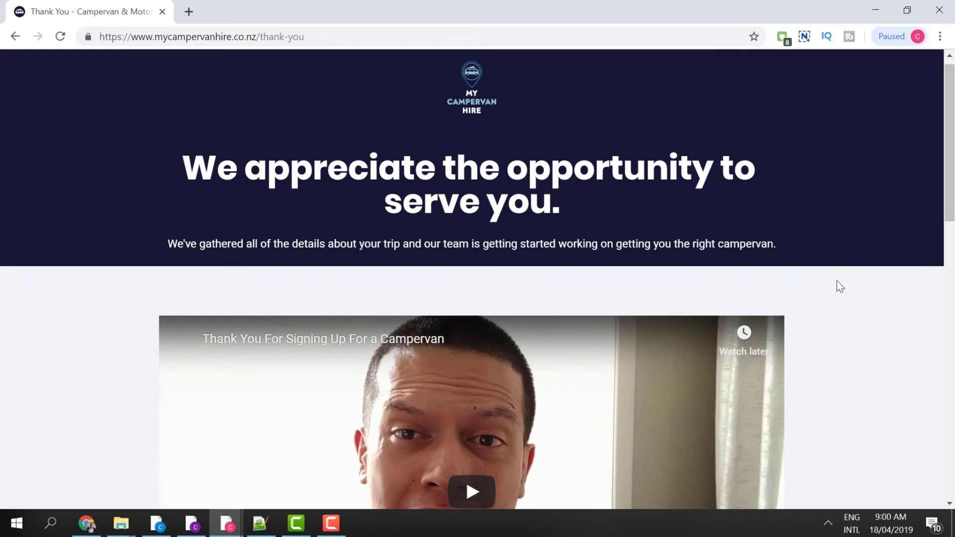
scroll(837, 287, down, 1)
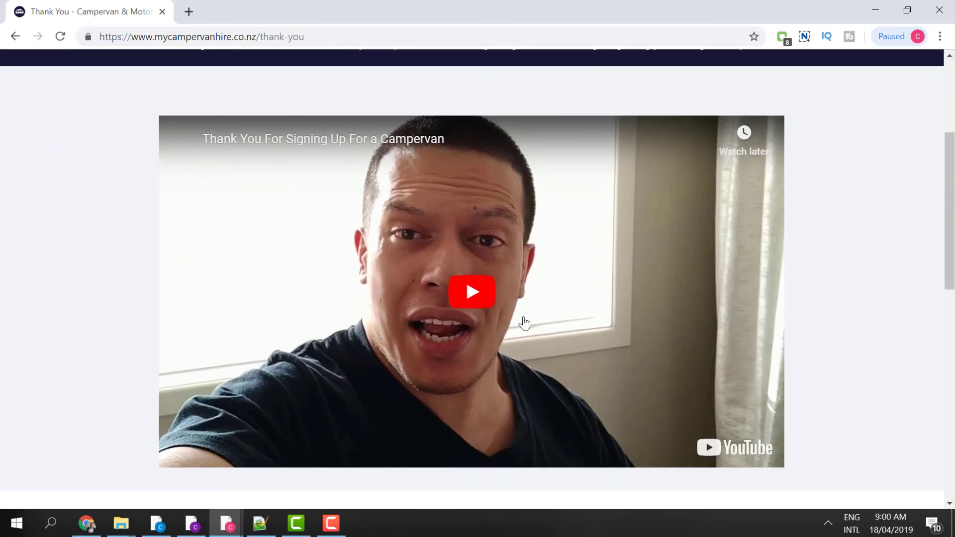
click(508, 302)
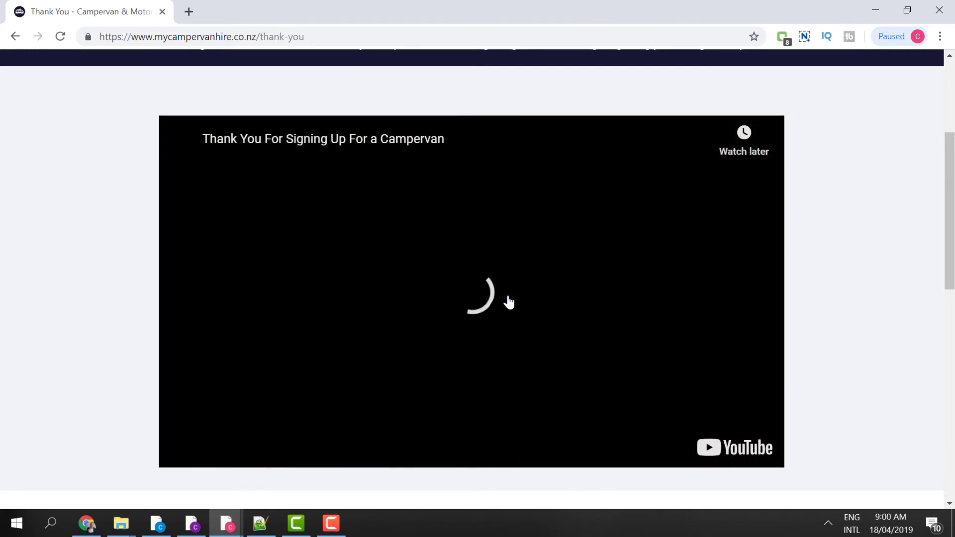